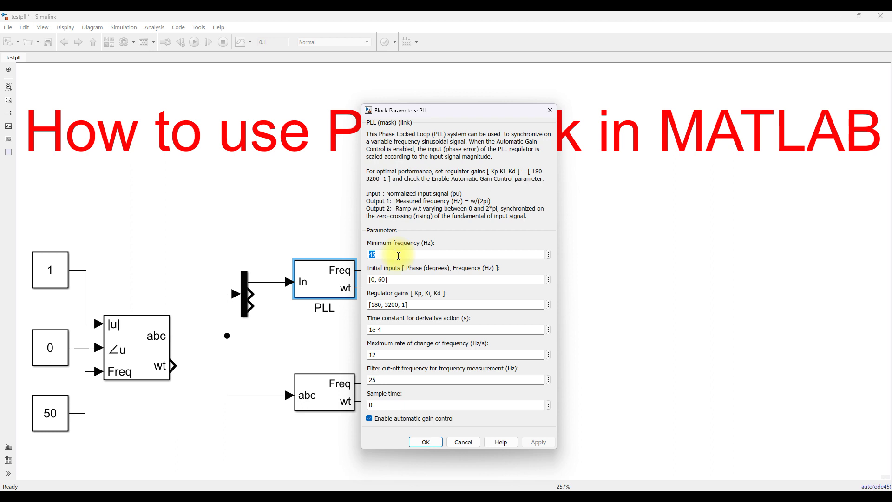
Step: Change the PLL block's Initial inputs frequency from 60 to 50, giving [0, 50], and apply
{"action": "left_click", "coordinate": [397, 278]}
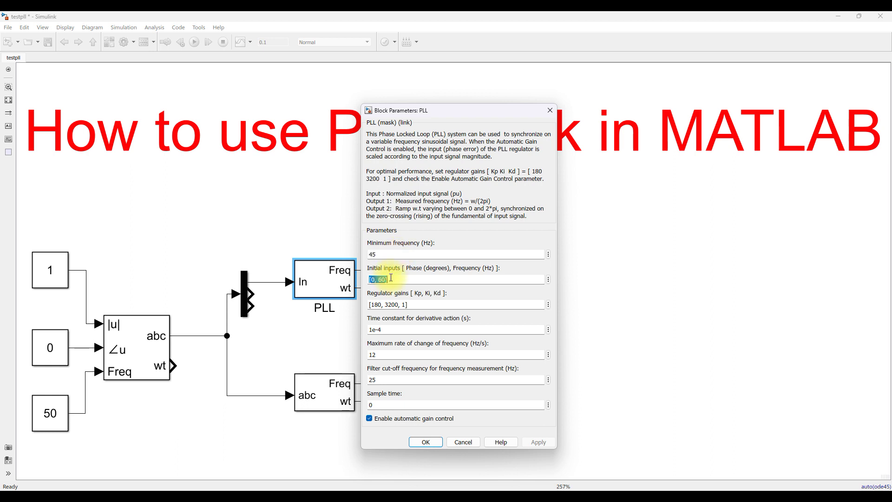
{"action": "left_click", "coordinate": [395, 303]}
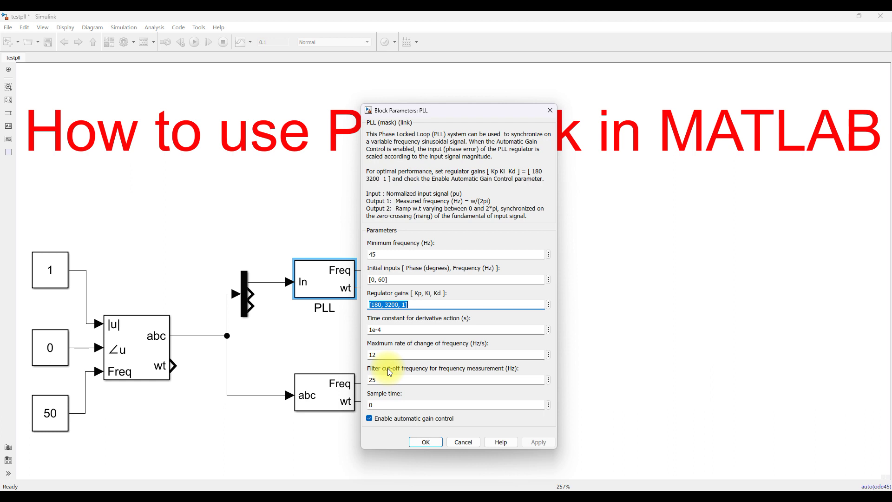
{"action": "left_click", "coordinate": [395, 280]}
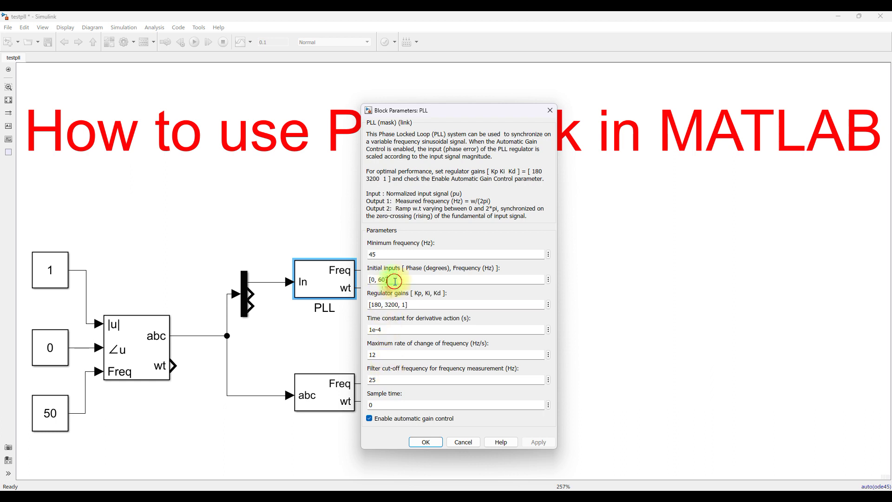
{"action": "key", "text": "Delete"}
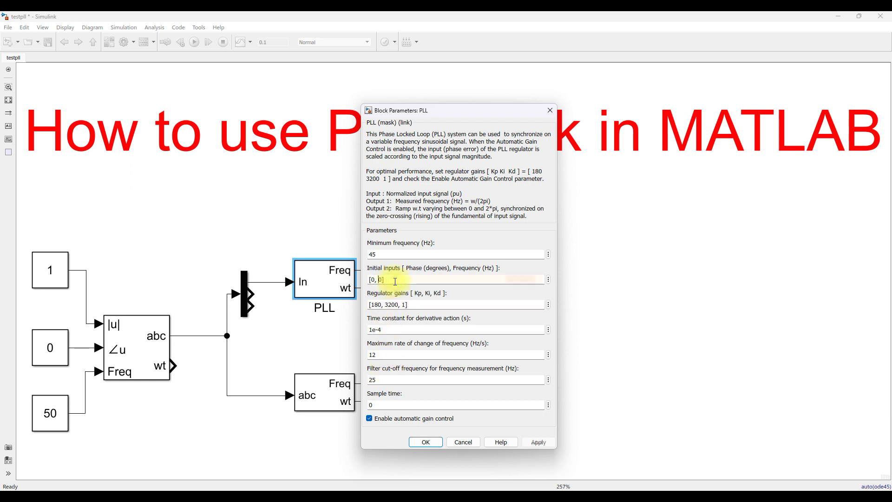
{"action": "type", "text": "5"}
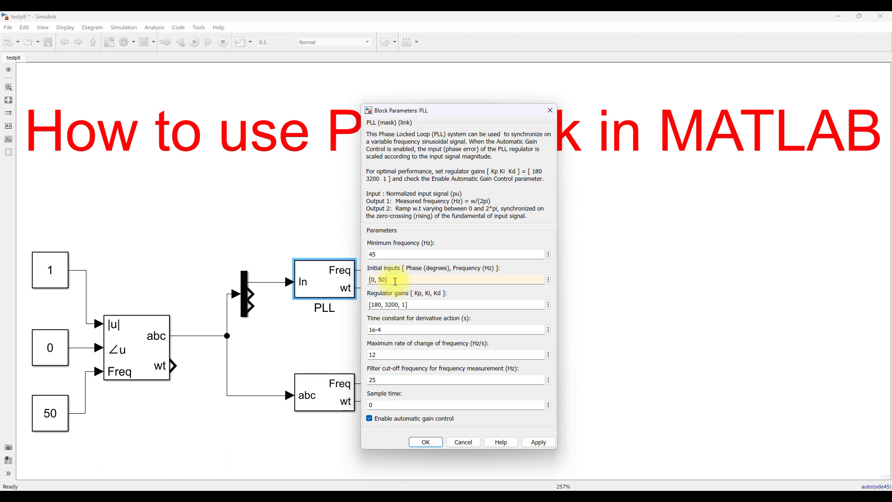
{"action": "left_click", "coordinate": [436, 442]}
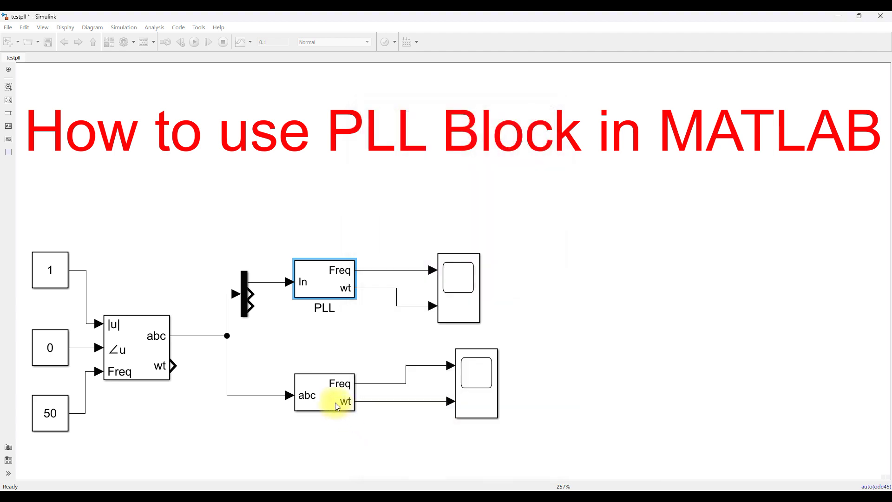
Step: Edit the PLL (3ph) block's Initial inputs frequency to 50 and confirm
{"action": "left_click", "coordinate": [337, 404]}
{"action": "double_click", "coordinate": [336, 404]}
{"action": "triple_click", "coordinate": [398, 321]}
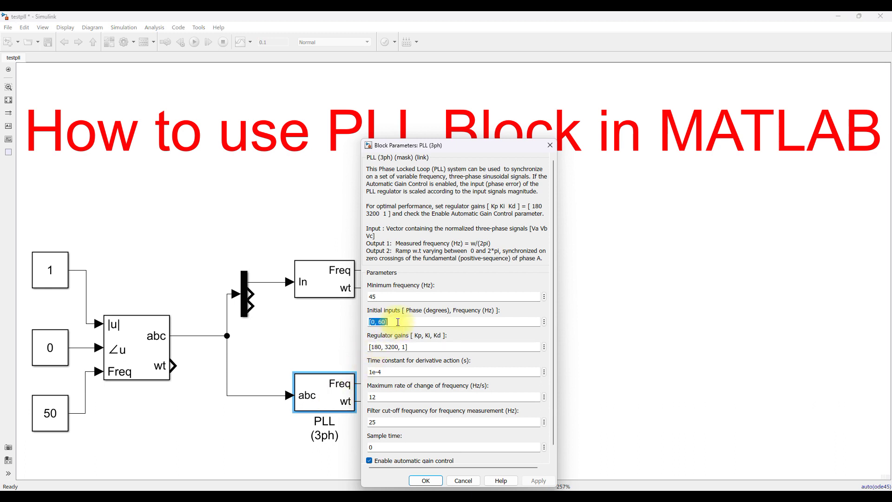
{"action": "left_click", "coordinate": [398, 321]}
{"action": "key", "text": "Left"}
{"action": "key", "text": "Left"}
{"action": "key", "text": "BackSpace"}
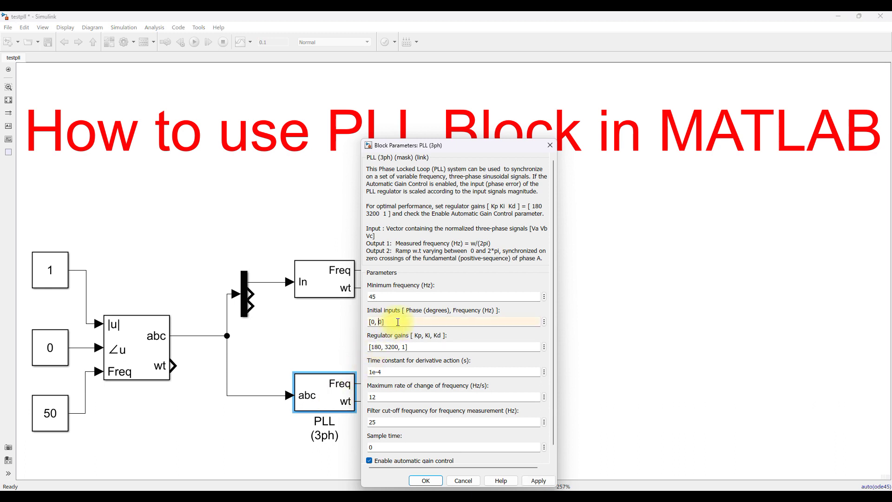
{"action": "key", "text": "Return"}
{"action": "left_click", "coordinate": [386, 341]}
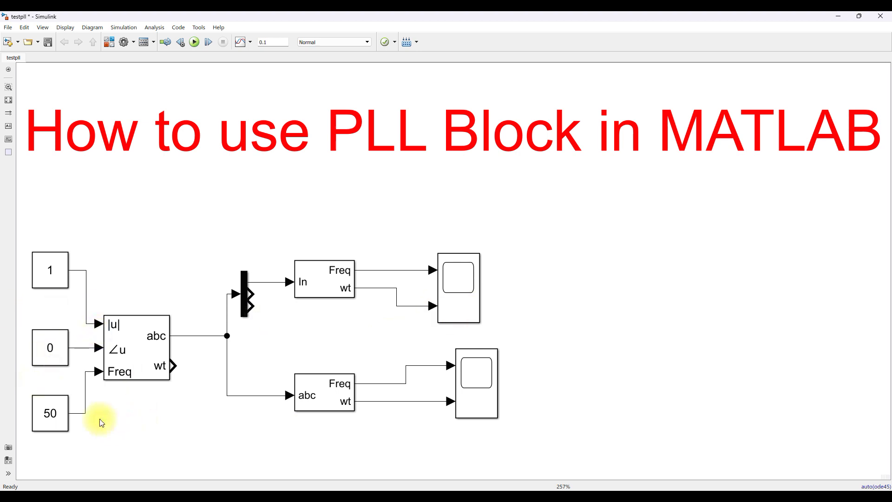
Step: Open the upper Scope1 viewer and run the simulation
{"action": "left_click", "coordinate": [52, 415]}
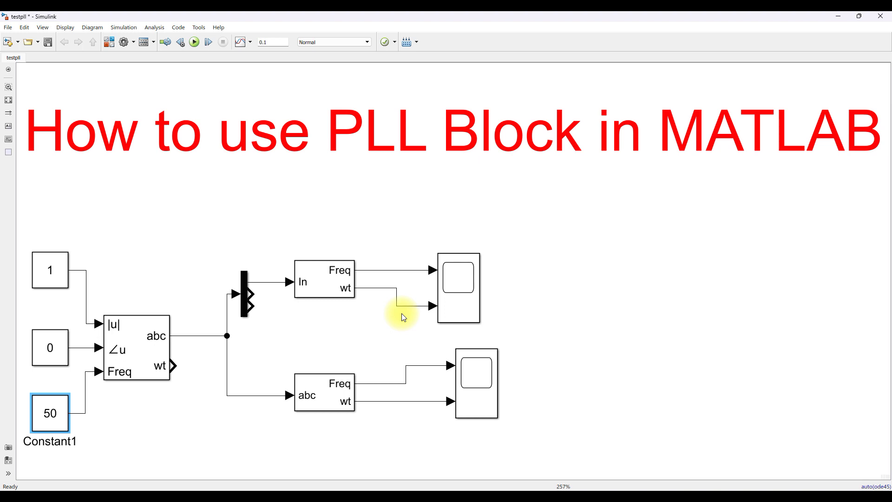
{"action": "left_click", "coordinate": [470, 268]}
{"action": "double_click", "coordinate": [469, 267]}
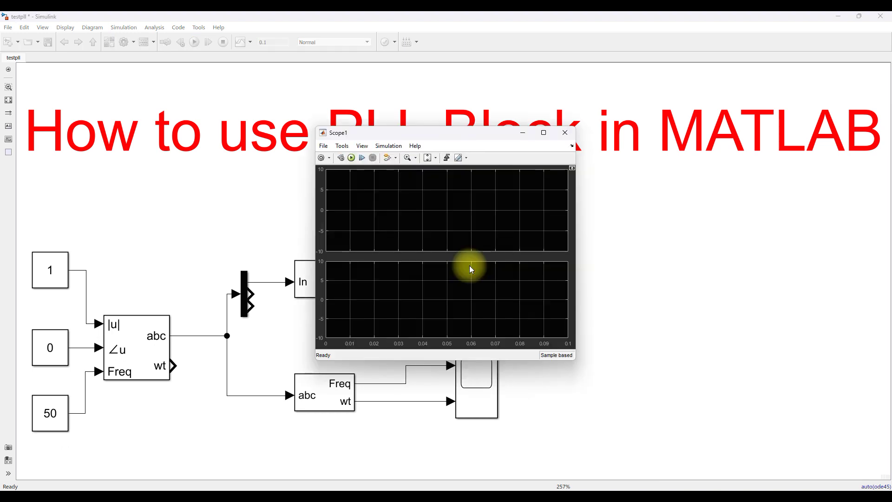
{"action": "left_click", "coordinate": [351, 158]}
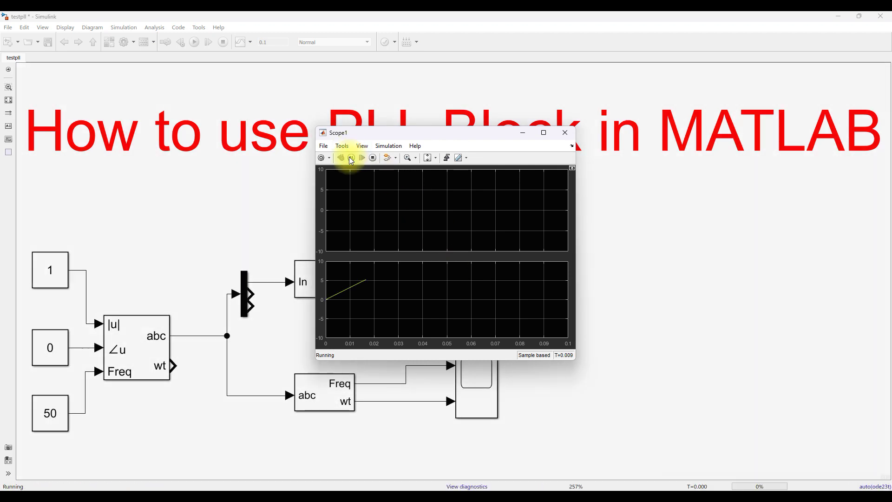
Step: Autoscale Scope1's y-axis to show the 50 Hz frequency and wt ramp, then move the viewer up
{"action": "left_click", "coordinate": [428, 158]}
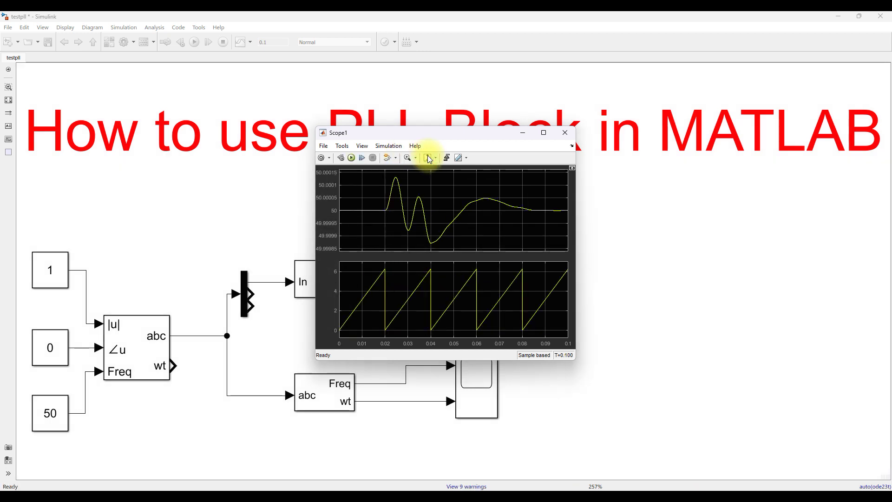
{"action": "left_click", "coordinate": [435, 158]}
{"action": "left_click", "coordinate": [428, 181]}
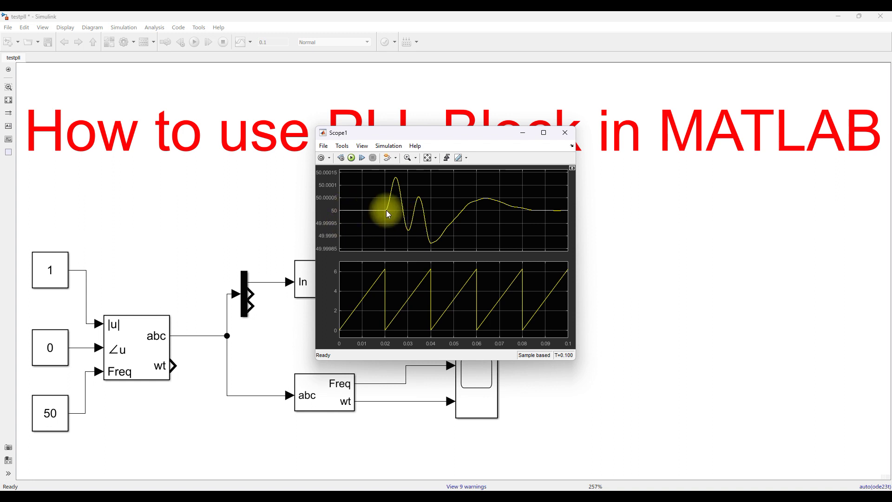
{"action": "left_click_drag", "start_coordinate": [412, 137], "coordinate": [403, 101]}
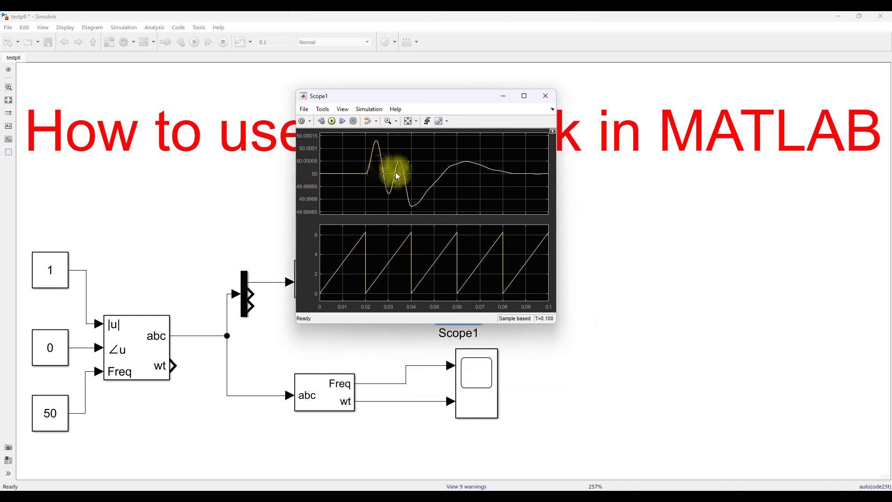
{"action": "key", "text": "F9"}
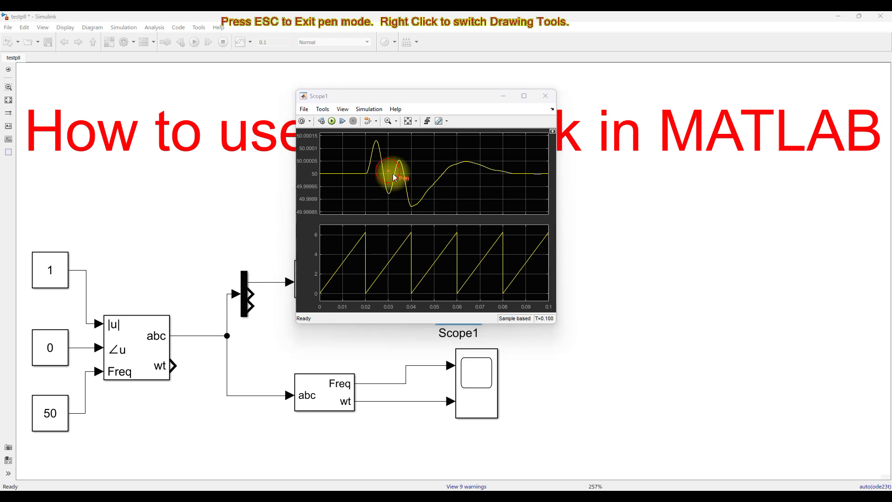
{"action": "left_click_drag", "start_coordinate": [388, 171], "coordinate": [425, 168]}
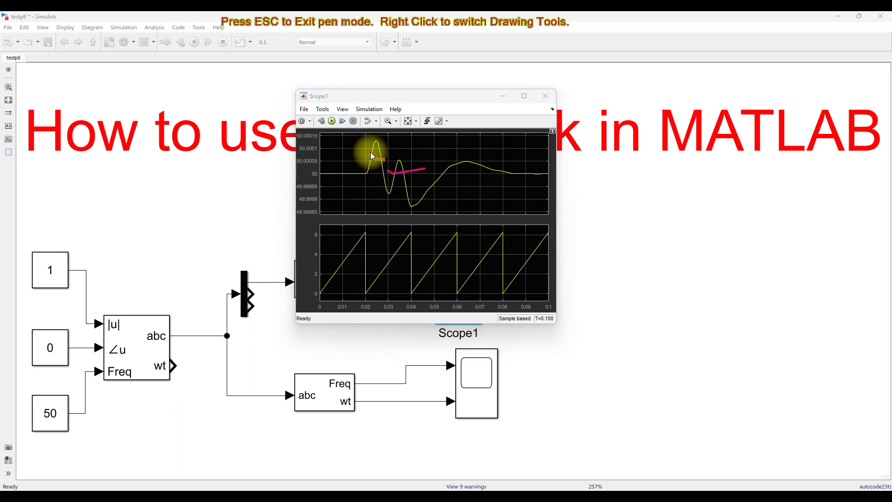
{"action": "left_click_drag", "start_coordinate": [378, 138], "coordinate": [349, 145]}
{"action": "mouse_move", "coordinate": [338, 199]}
{"action": "left_mouse_down"}
{"action": "mouse_move", "coordinate": [430, 206]}
{"action": "mouse_move", "coordinate": [540, 187]}
{"action": "left_mouse_up"}
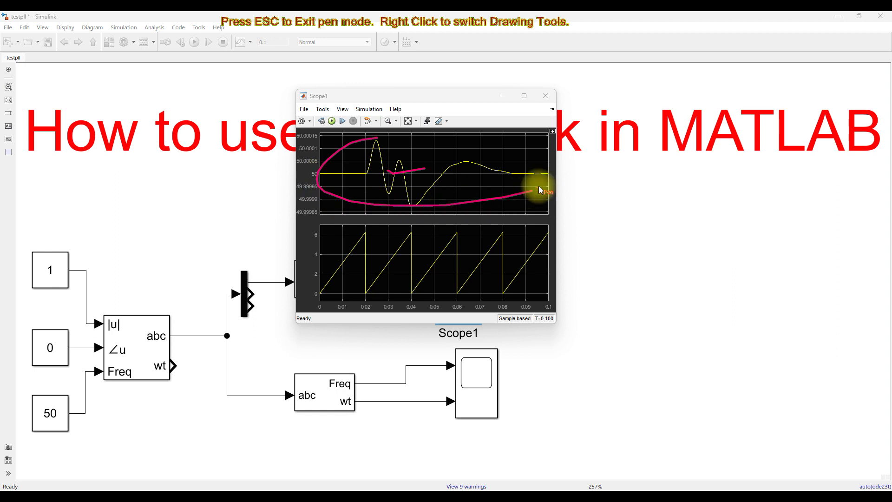
{"action": "left_click_drag", "start_coordinate": [510, 155], "coordinate": [409, 152]}
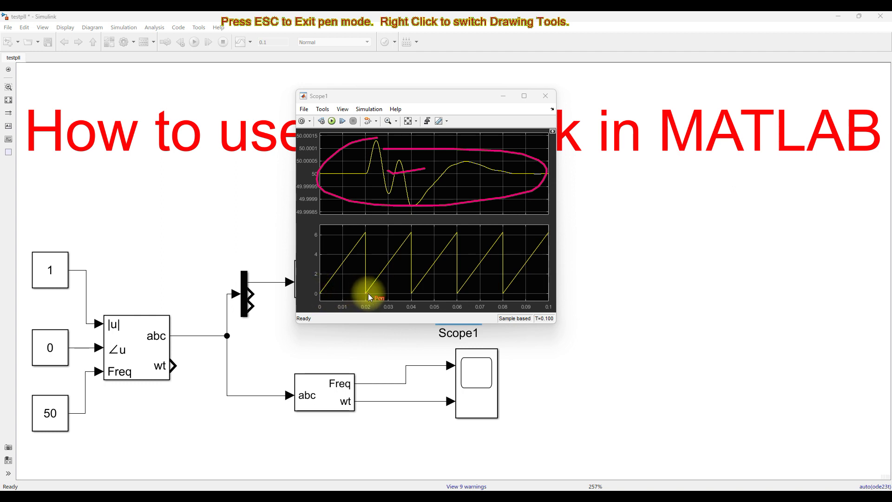
{"action": "mouse_move", "coordinate": [576, 239]}
{"action": "left_mouse_down"}
{"action": "mouse_move", "coordinate": [598, 264]}
{"action": "mouse_move", "coordinate": [611, 262]}
{"action": "mouse_move", "coordinate": [618, 243]}
{"action": "left_mouse_up"}
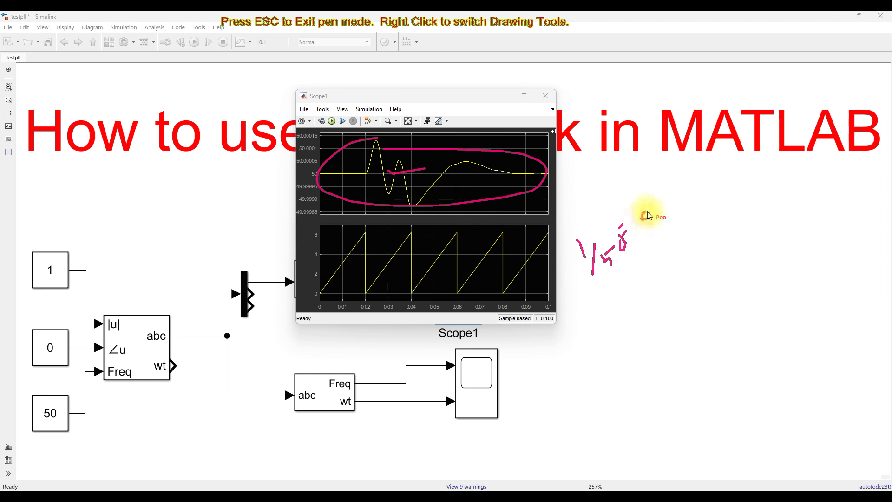
{"action": "mouse_move", "coordinate": [665, 208]}
{"action": "left_mouse_down"}
{"action": "mouse_move", "coordinate": [594, 334]}
{"action": "mouse_move", "coordinate": [460, 346]}
{"action": "mouse_move", "coordinate": [361, 310]}
{"action": "left_mouse_up"}
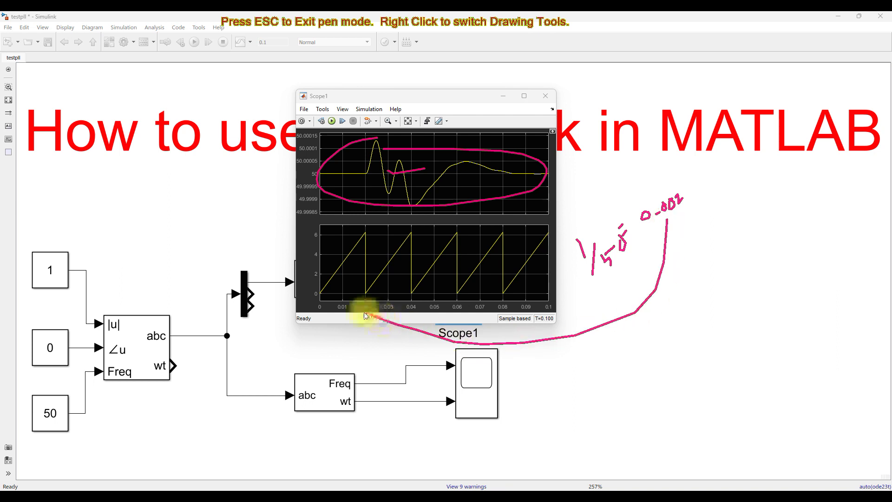
{"action": "left_click_drag", "start_coordinate": [667, 204], "coordinate": [703, 195]}
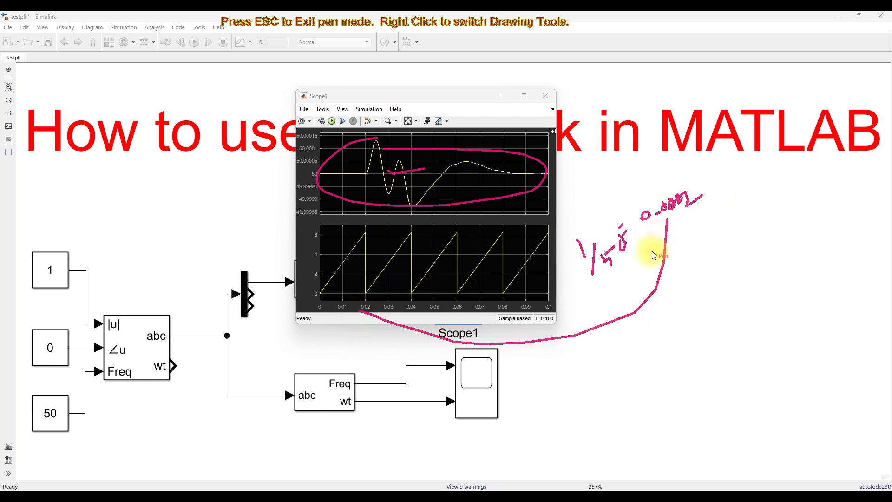
{"action": "left_click_drag", "start_coordinate": [318, 296], "coordinate": [367, 297]}
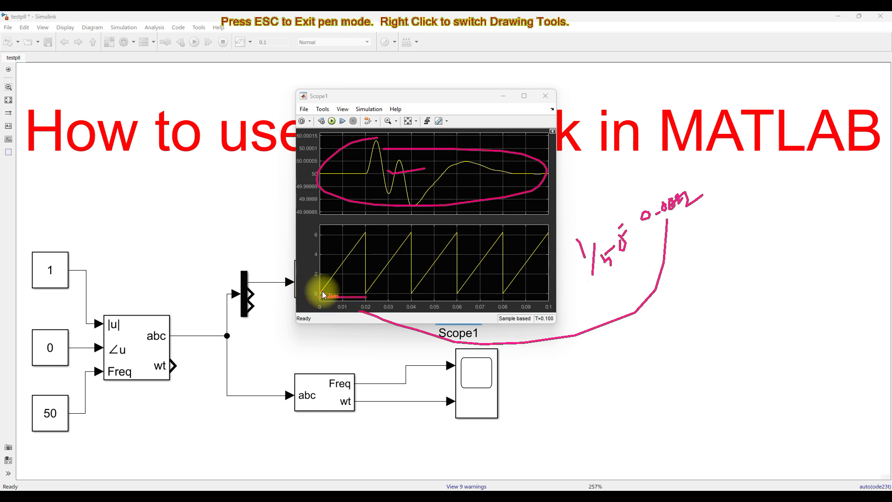
{"action": "left_click_drag", "start_coordinate": [320, 291], "coordinate": [365, 232]}
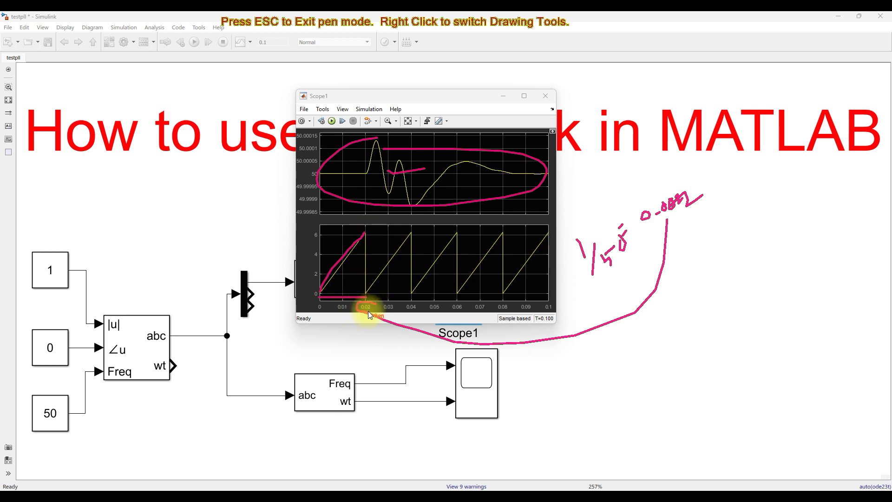
{"action": "left_click_drag", "start_coordinate": [368, 311], "coordinate": [371, 307]}
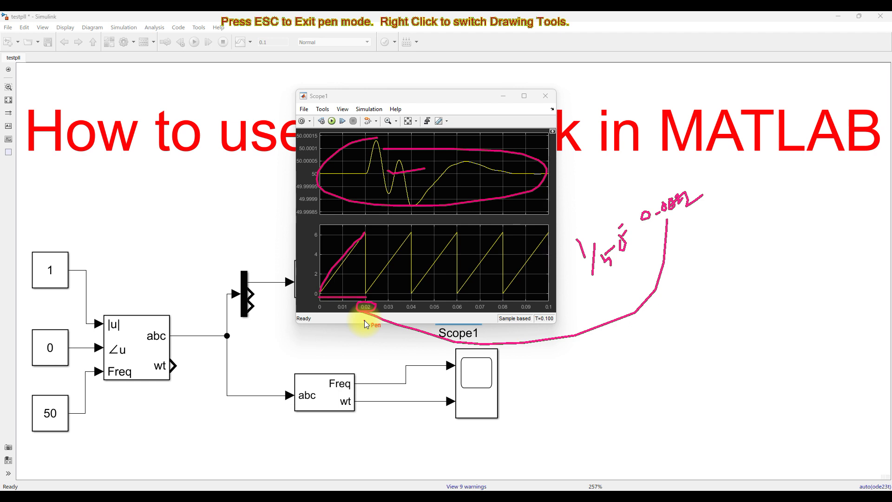
{"action": "key", "text": "Escape"}
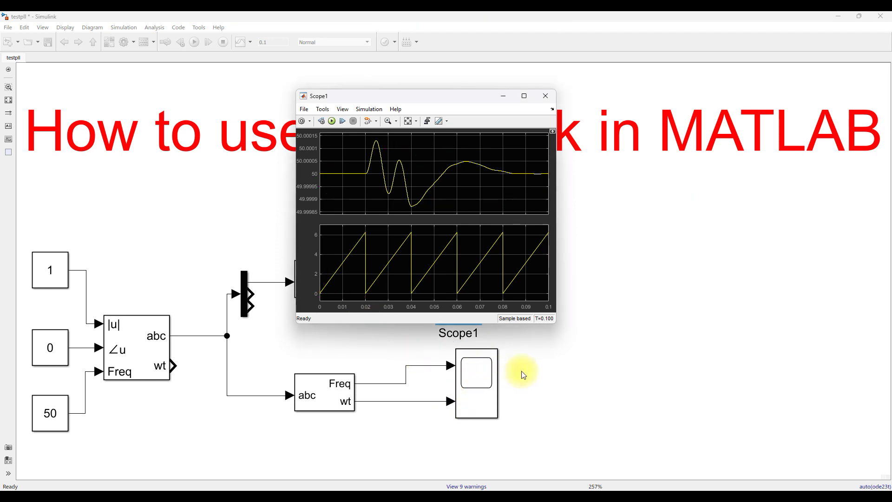
Step: Open the lower PLL (3ph) scope and change its axis scaling
{"action": "left_click", "coordinate": [470, 385]}
{"action": "double_click", "coordinate": [470, 385]}
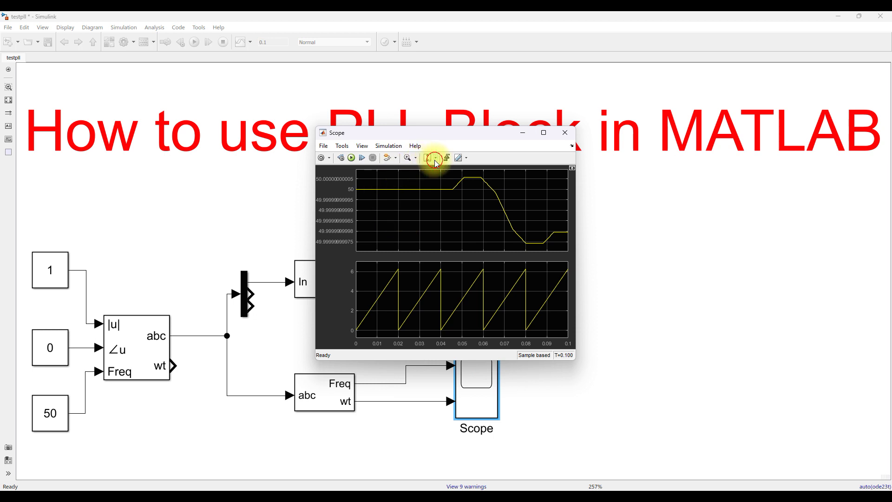
{"action": "left_click", "coordinate": [429, 183]}
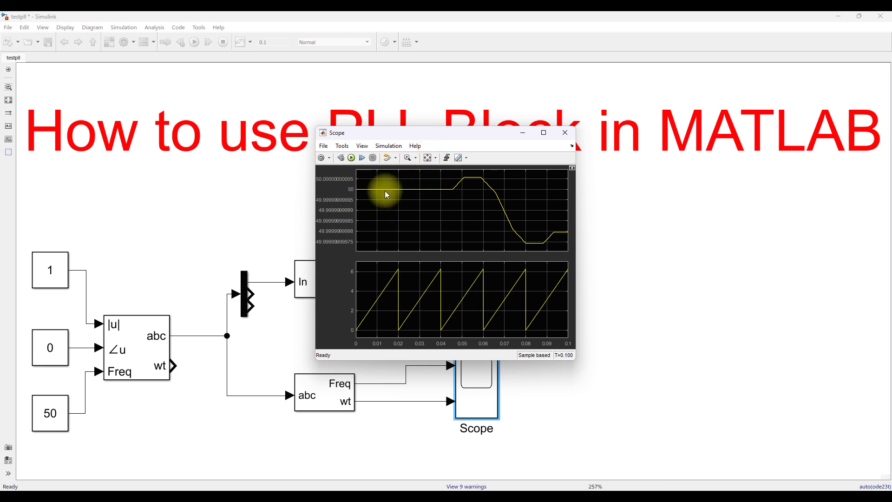
Step: Annotate the frequency trace near 50 and the first wt ramp period, then clear the annotations
{"action": "key", "text": "ctrl+shift+d"}
{"action": "mouse_move", "coordinate": [378, 180]}
{"action": "left_mouse_down"}
{"action": "mouse_move", "coordinate": [346, 189]}
{"action": "mouse_move", "coordinate": [464, 247]}
{"action": "mouse_move", "coordinate": [581, 234]}
{"action": "mouse_move", "coordinate": [433, 164]}
{"action": "left_mouse_up"}
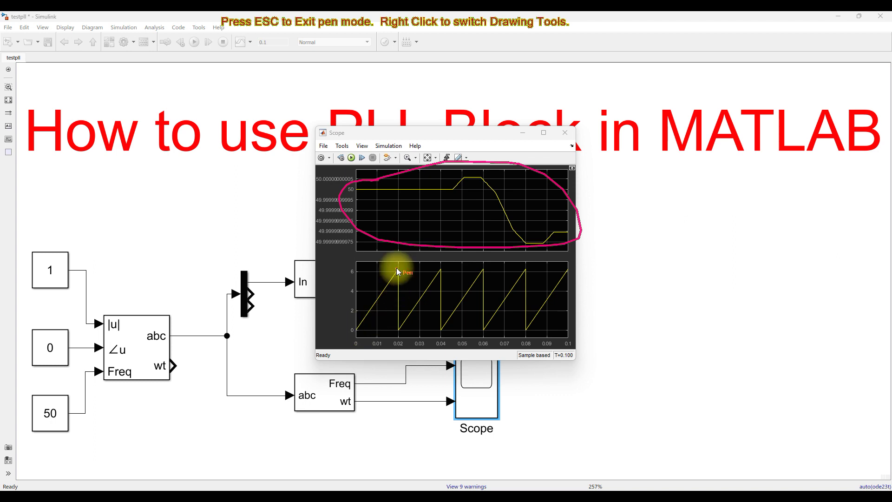
{"action": "left_click", "coordinate": [400, 333]}
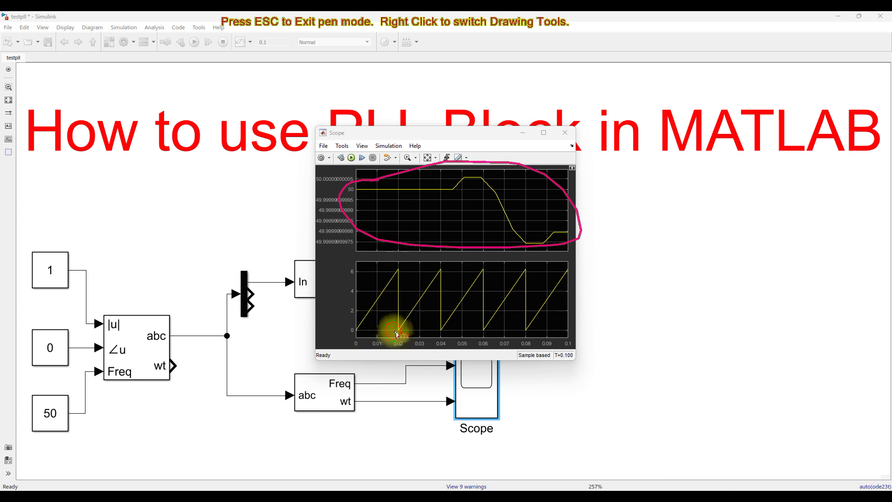
{"action": "left_click_drag", "start_coordinate": [400, 334], "coordinate": [363, 341]}
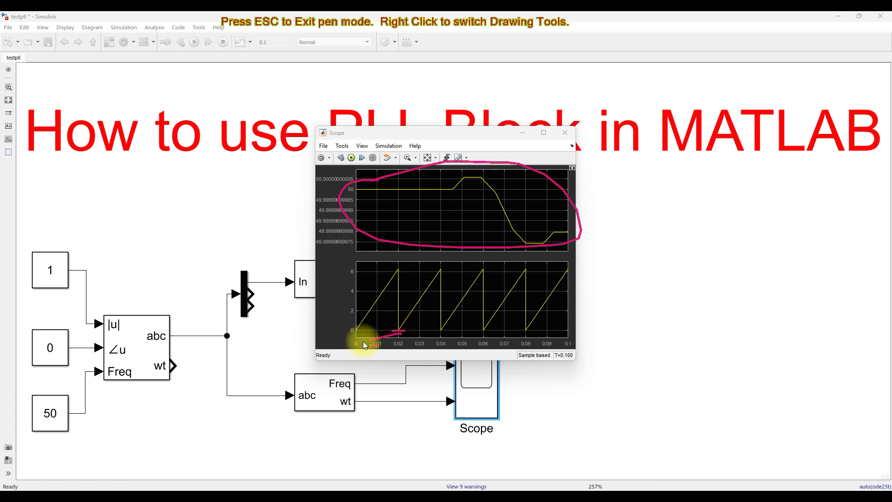
{"action": "left_click", "coordinate": [357, 332]}
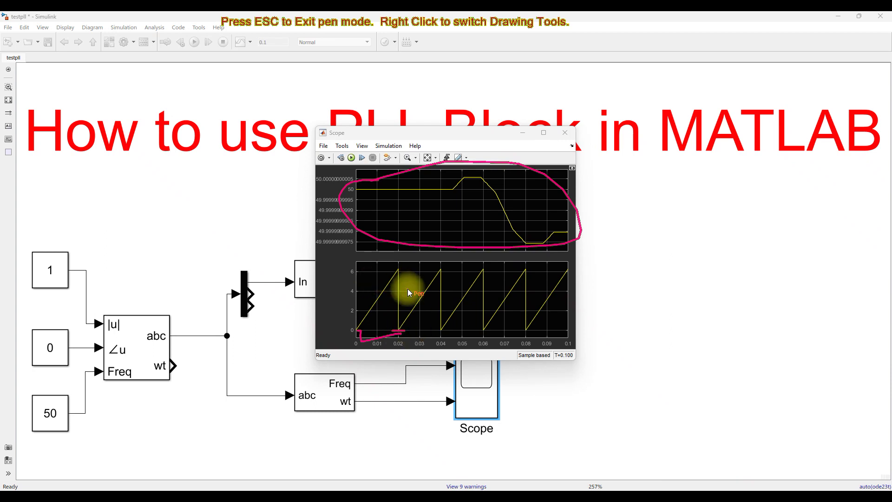
{"action": "key", "text": "Escape"}
{"action": "left_click", "coordinate": [52, 407]}
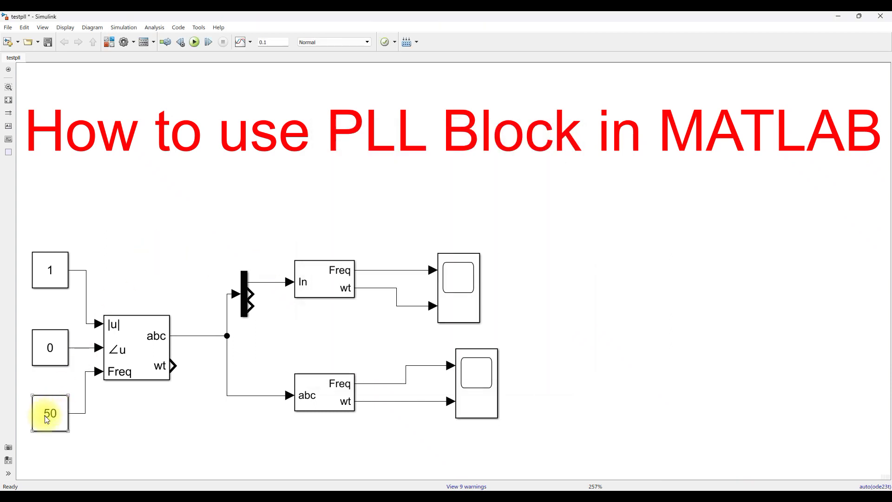
Step: Set the frequency Constant block's value to 100
{"action": "double_click", "coordinate": [46, 416]}
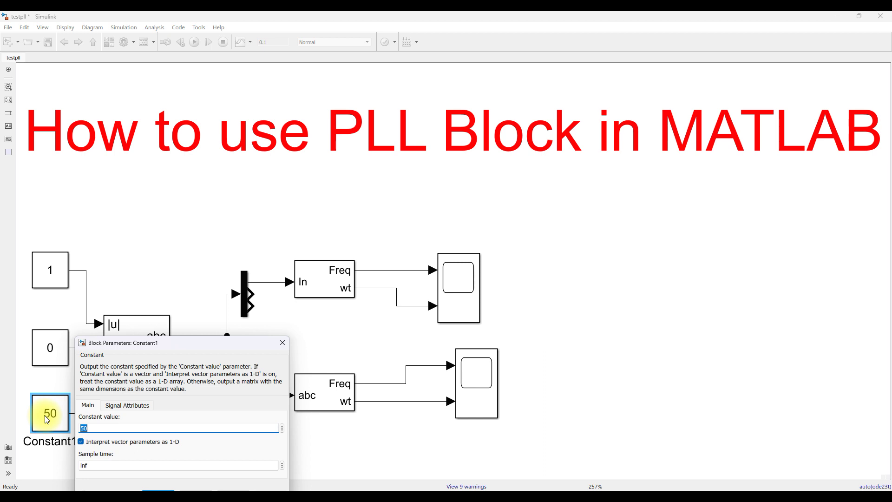
{"action": "type", "text": "100"}
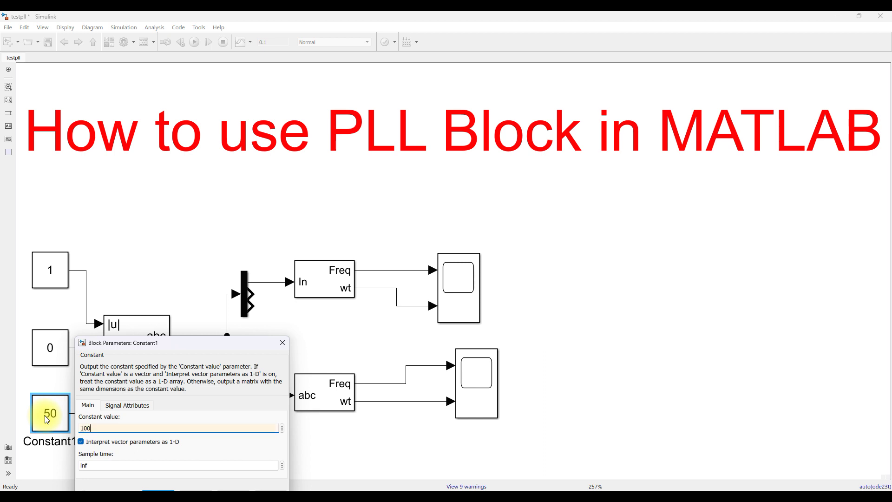
{"action": "key", "text": "Return"}
Step: Rerun the simulation from the PLL scope to view the response to 100 Hz
{"action": "left_click", "coordinate": [471, 280]}
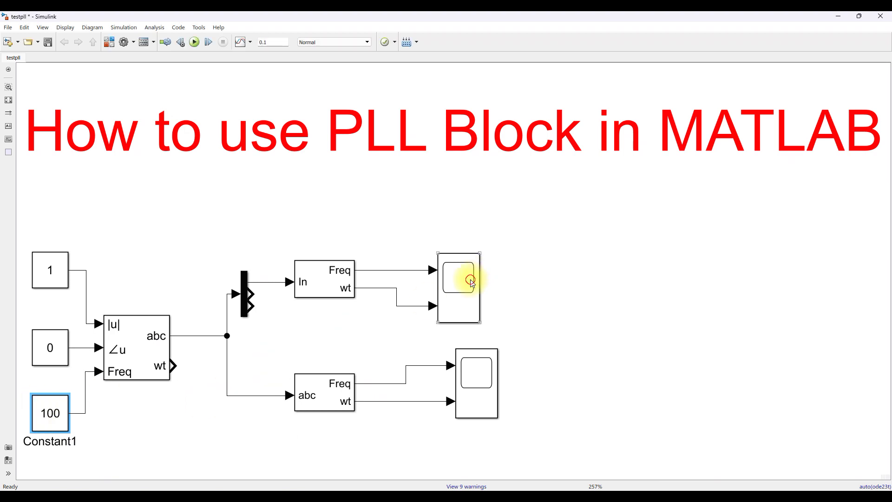
{"action": "double_click", "coordinate": [471, 281]}
{"action": "left_click", "coordinate": [55, 413]}
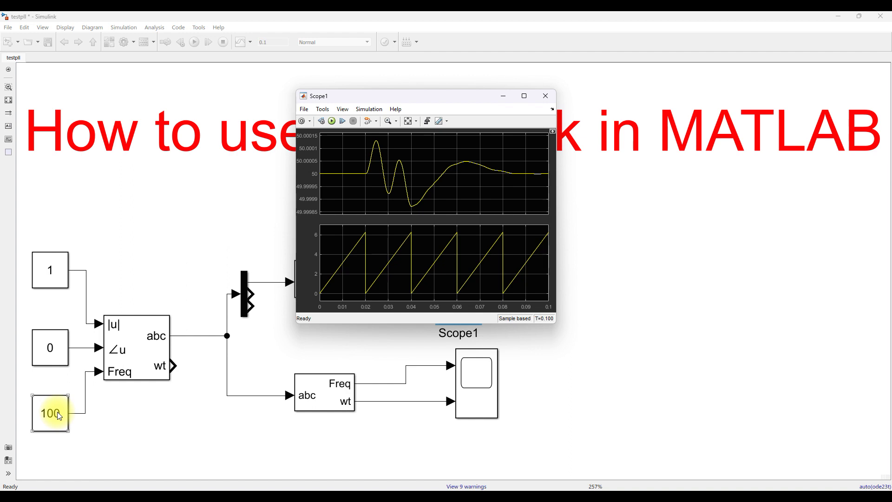
{"action": "left_click", "coordinate": [125, 299]}
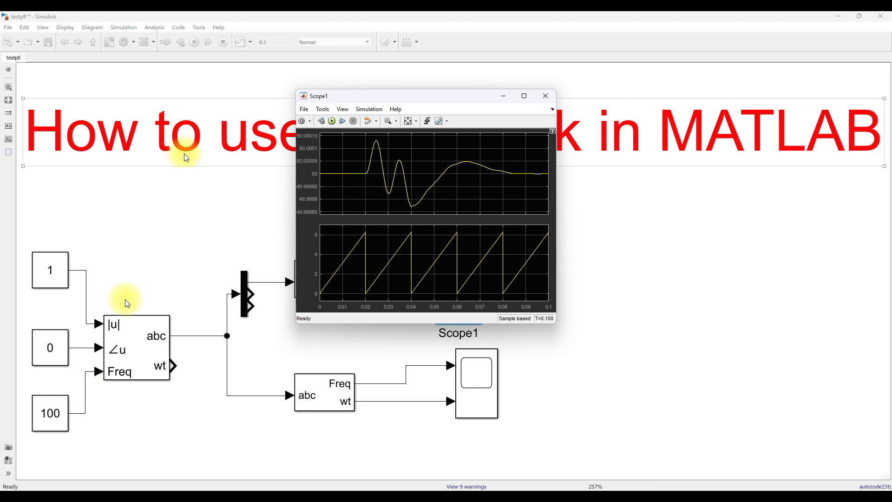
{"action": "left_click", "coordinate": [333, 121]}
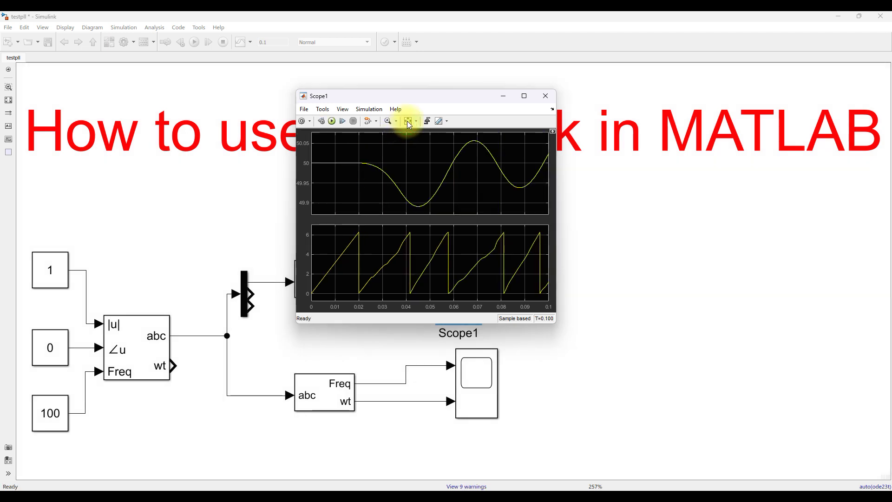
{"action": "left_click", "coordinate": [212, 371]}
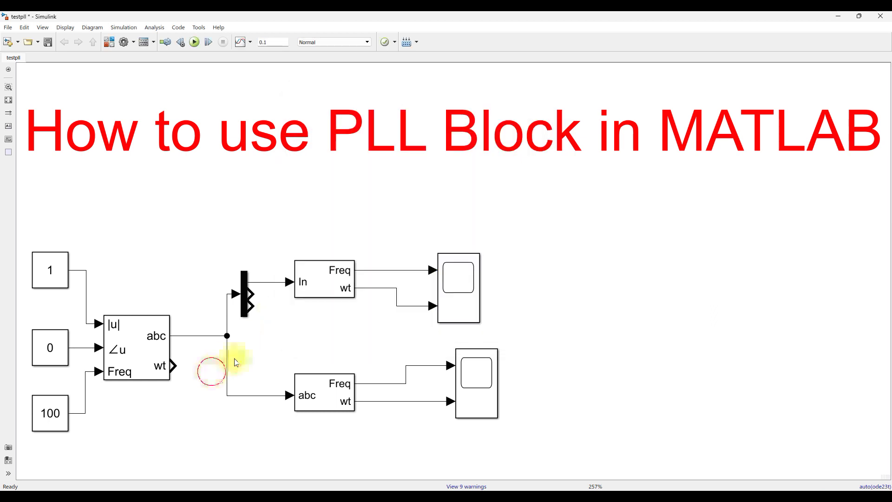
Step: Set the PLL block's Initial inputs to [0, 100] and apply
{"action": "double_click", "coordinate": [346, 286]}
{"action": "triple_click", "coordinate": [401, 279]}
{"action": "left_click", "coordinate": [400, 279]}
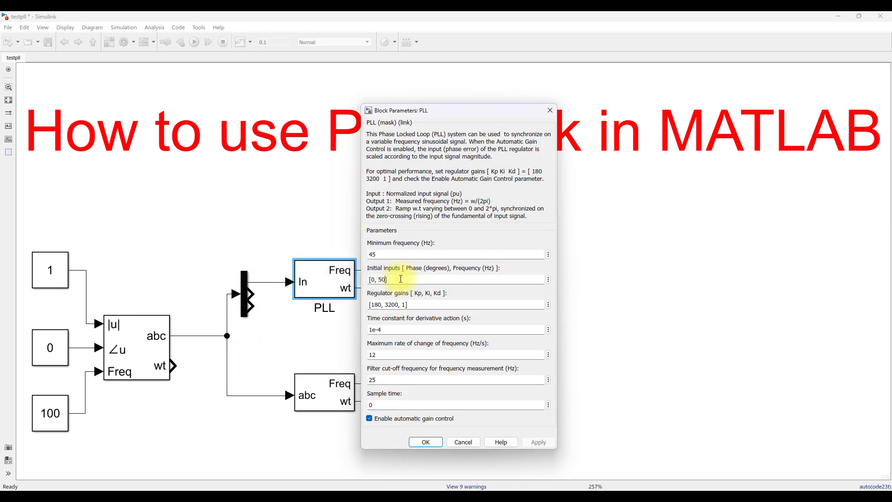
{"action": "key", "text": "BackSpace"}
{"action": "type", "text": "100"}
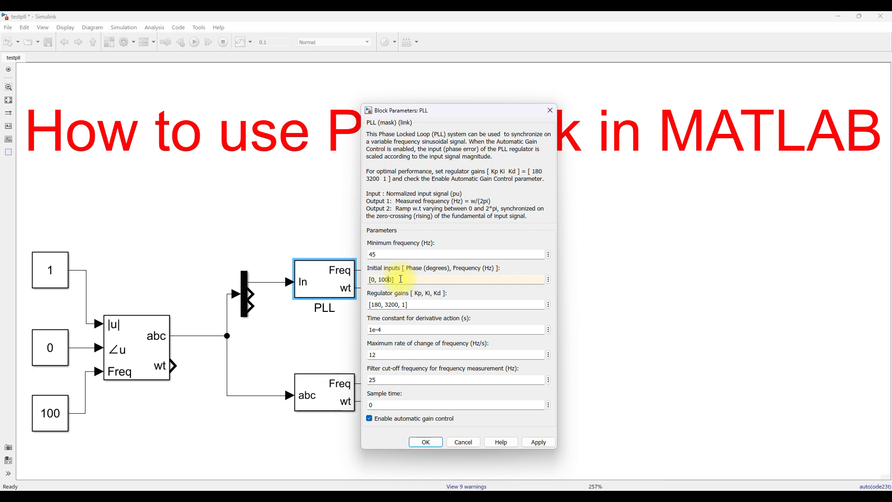
{"action": "left_click", "coordinate": [426, 442]}
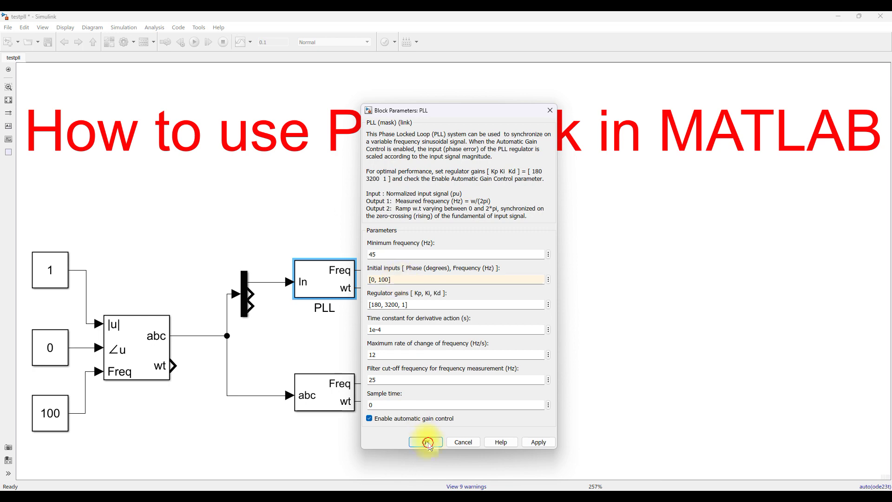
Step: Set the PLL (3ph) block's Initial inputs to [0, 100] and apply
{"action": "left_click", "coordinate": [343, 407]}
{"action": "double_click", "coordinate": [343, 407]}
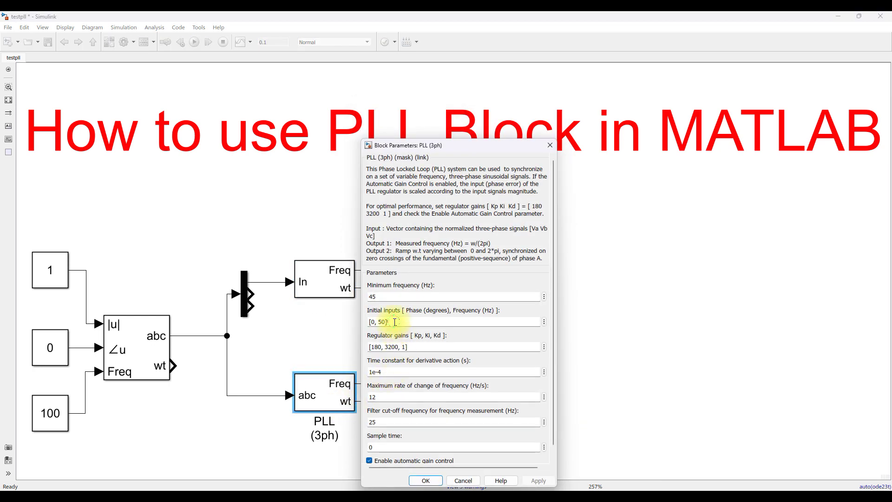
{"action": "key", "text": "BackSpace"}
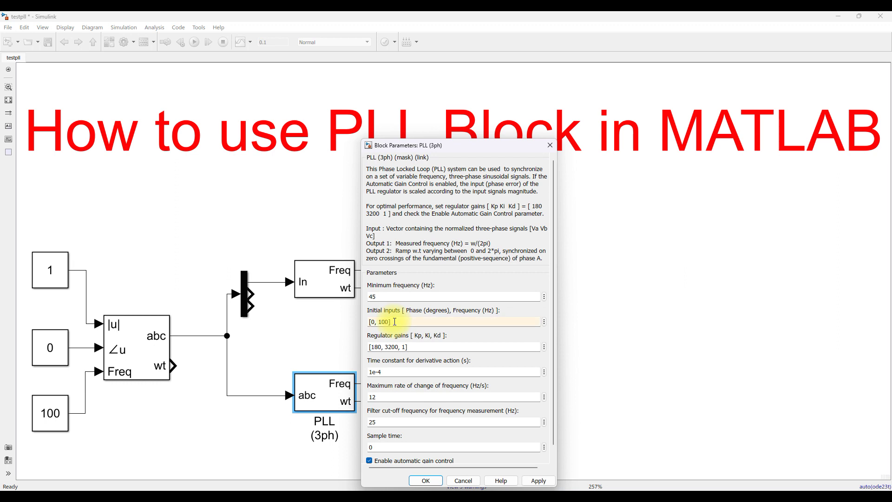
{"action": "left_click", "coordinate": [430, 480]}
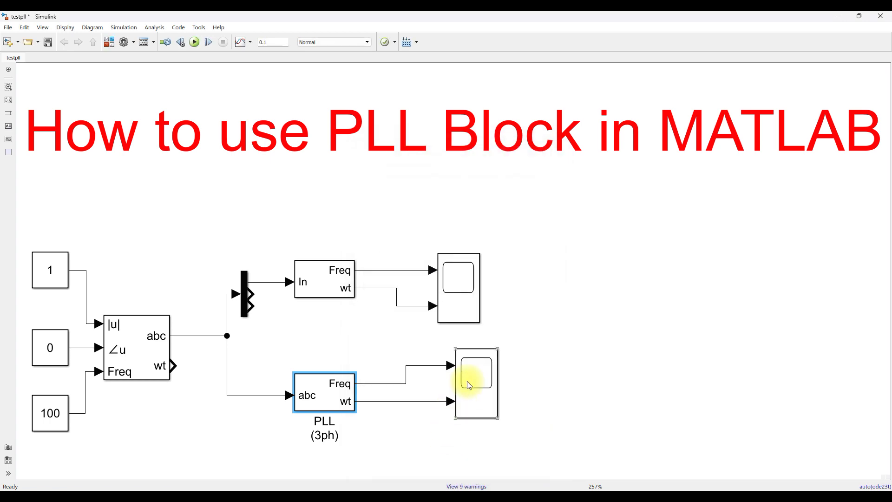
Step: Run the simulation in the PLL (3ph) scope and autoscale around the 100 trace
{"action": "double_click", "coordinate": [469, 385]}
{"action": "left_click", "coordinate": [353, 158]}
{"action": "left_click", "coordinate": [428, 157]}
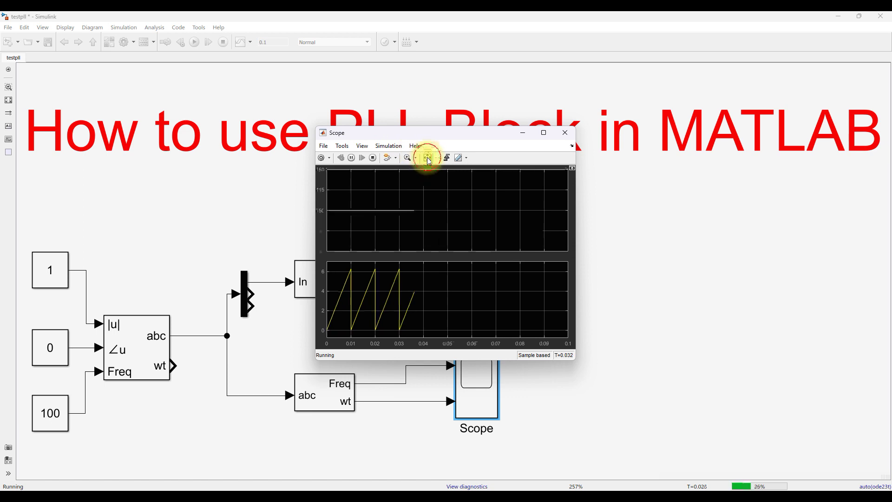